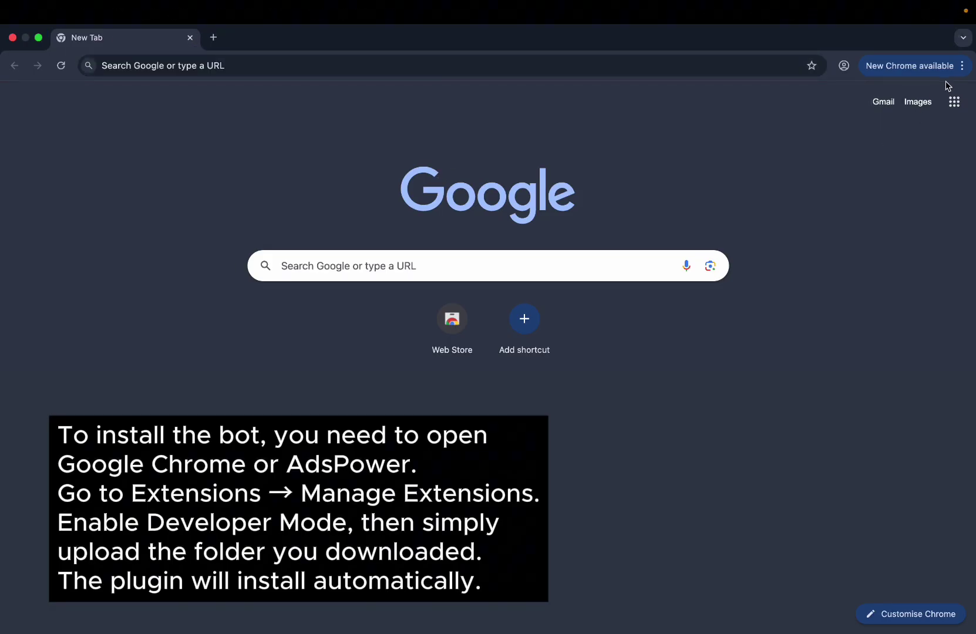
- Go to Manage Extensions and toggle Developer mode off and back on
click(962, 66)
mouse_move(818, 308)
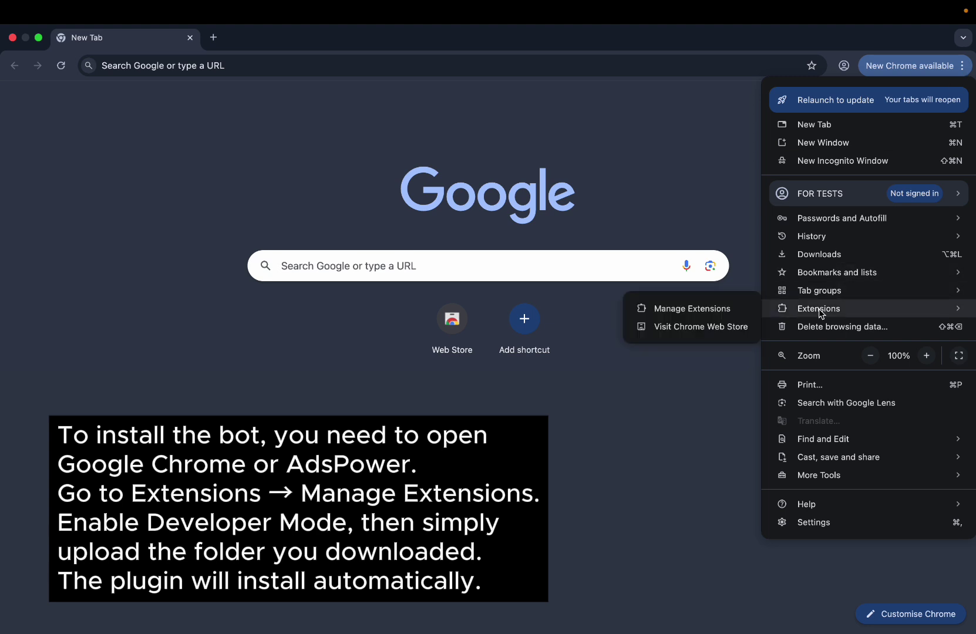
click(719, 310)
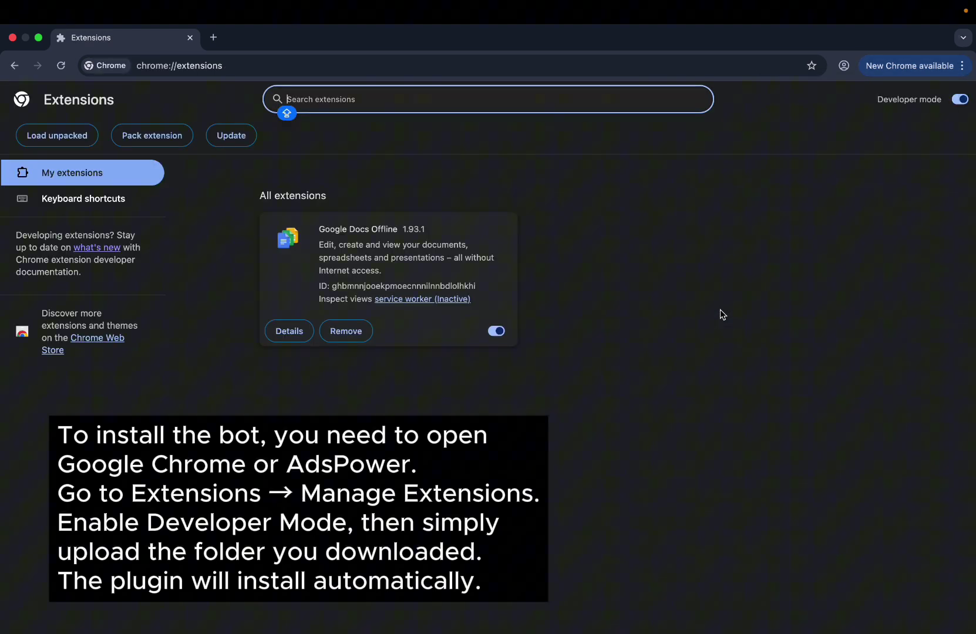
click(959, 99)
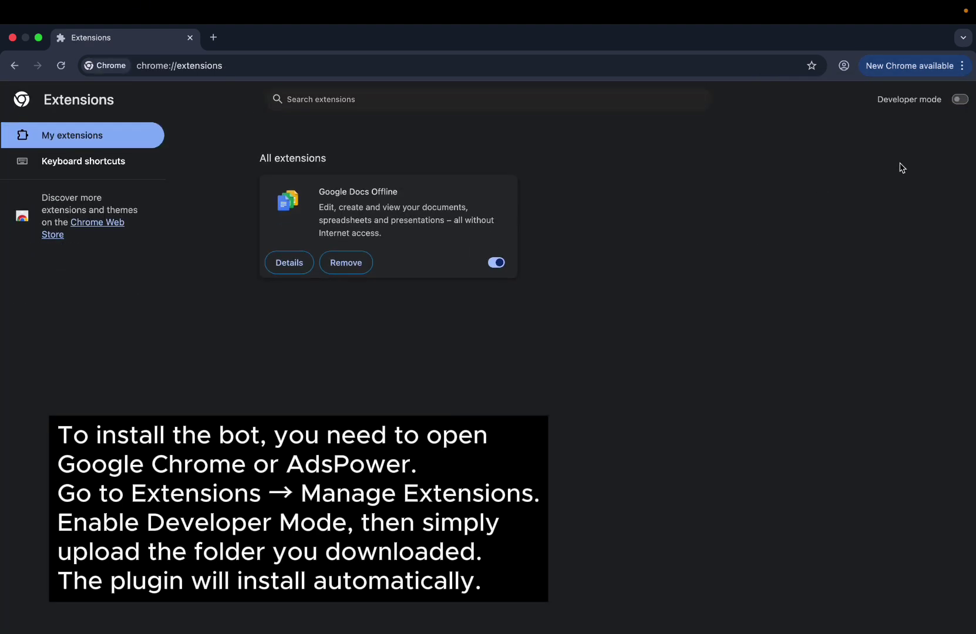
click(958, 99)
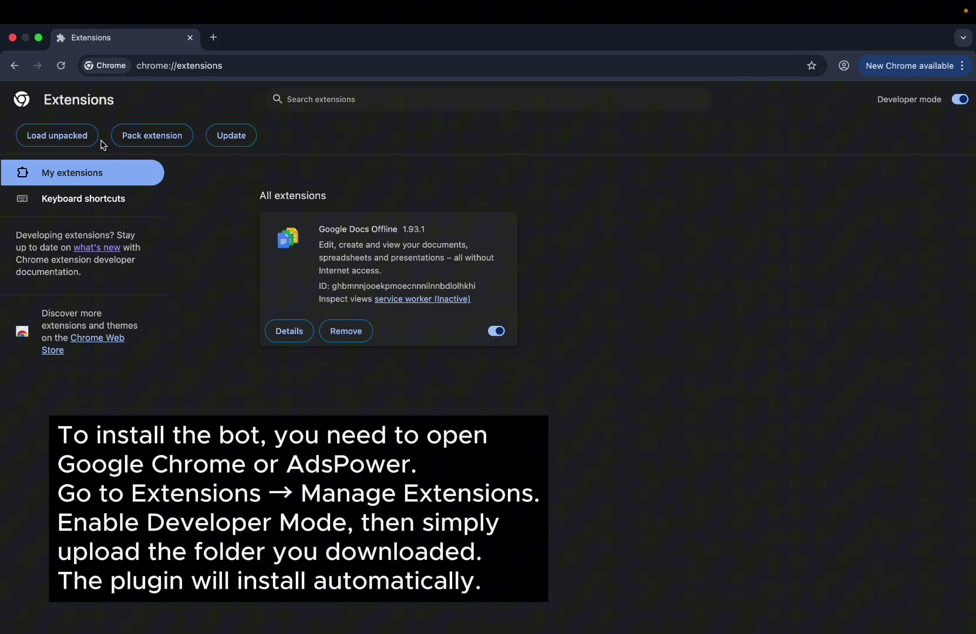
- Load the GhostAiMassBlueSky_1.0.1 folder as an unpacked extension and show the installed extensions list
click(73, 138)
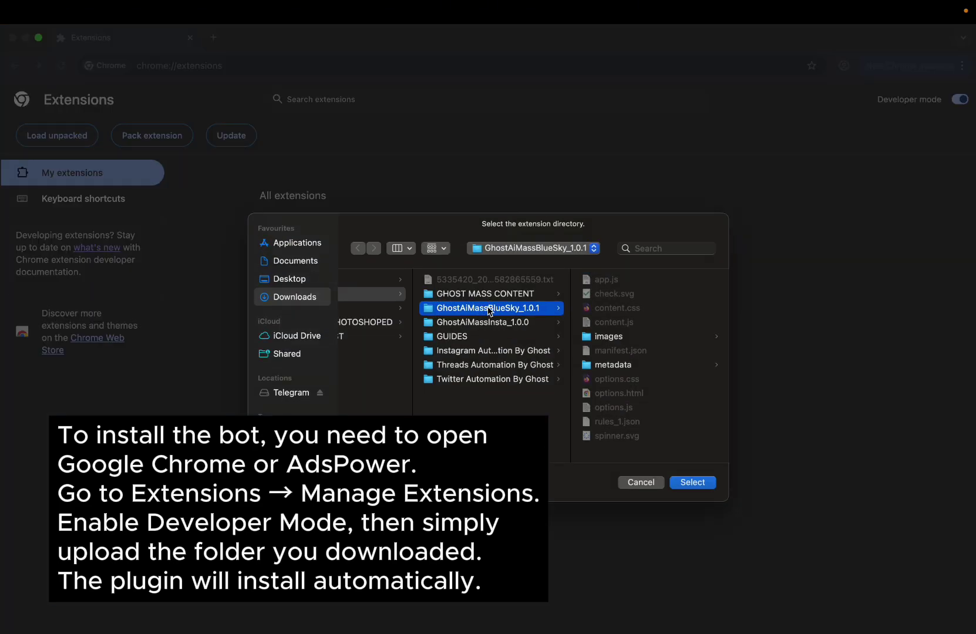
click(686, 482)
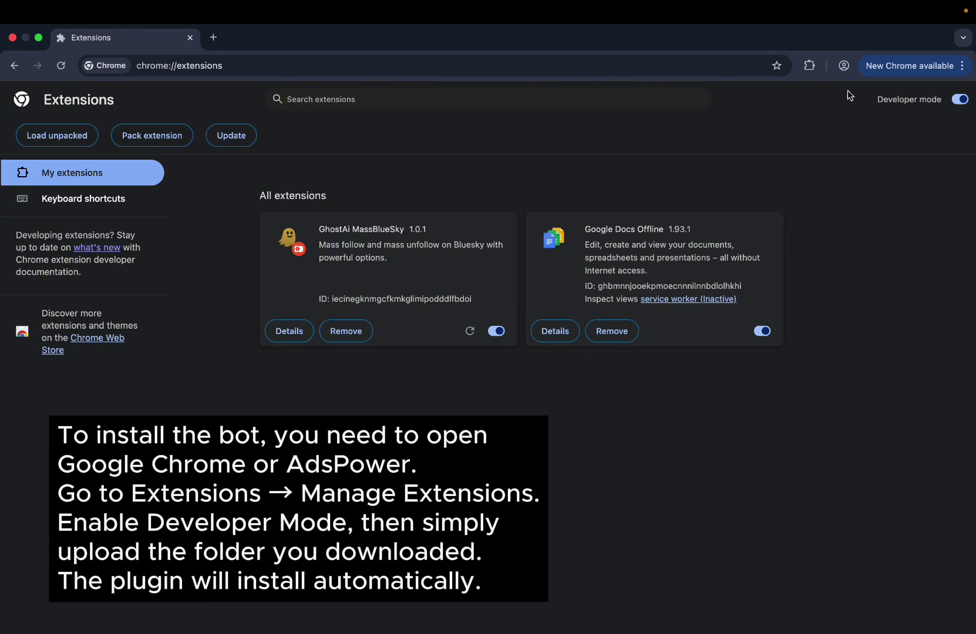
click(807, 67)
- Pin GhostAi MassBlueSky to the toolbar and reach its options page from the icon menu
click(764, 165)
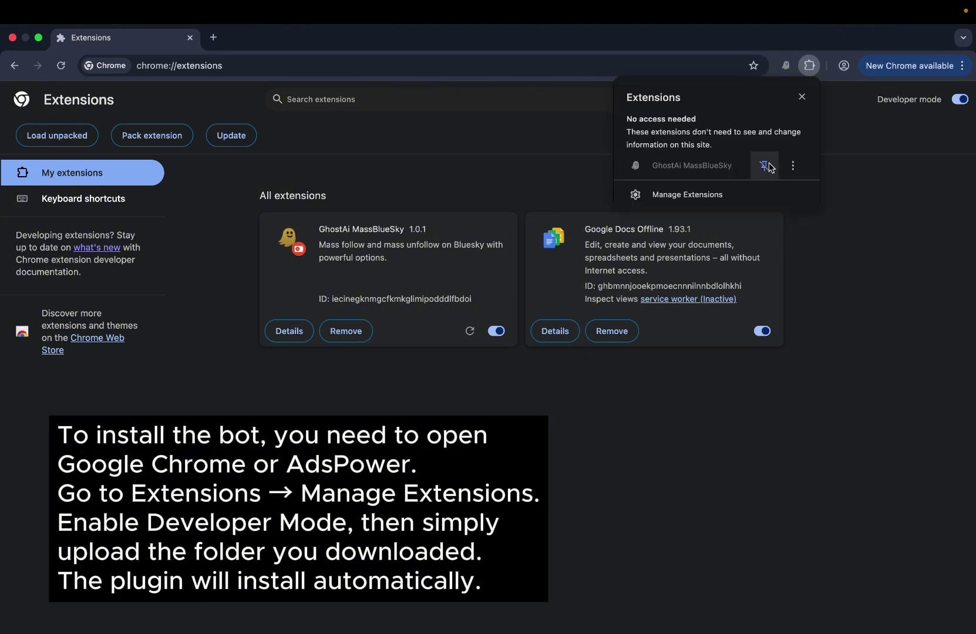
right_click(785, 65)
click(799, 151)
scroll(363, 270, down, 15)
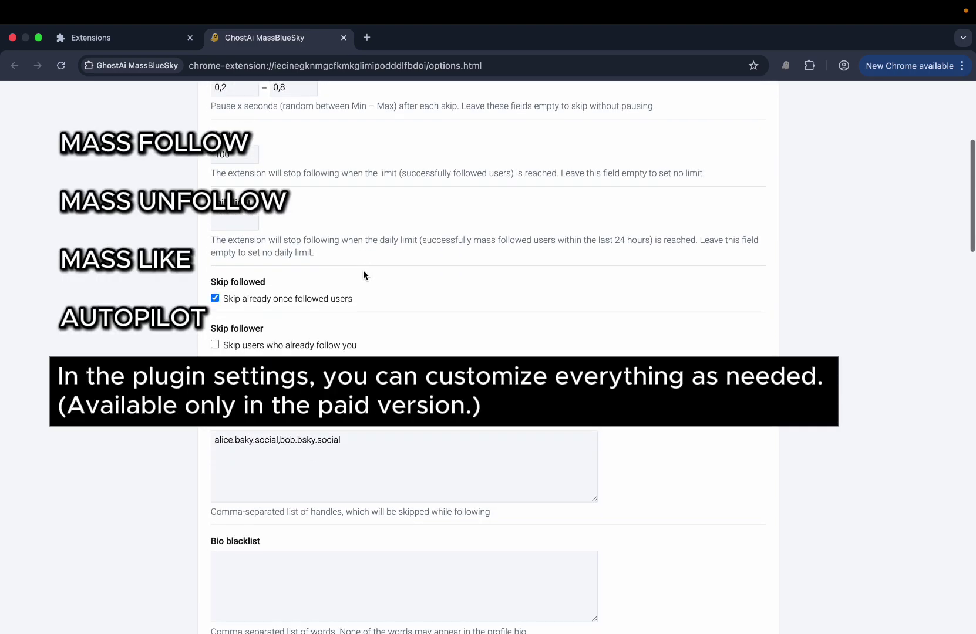
scroll(363, 270, down, 5)
scroll(363, 270, down, 5)
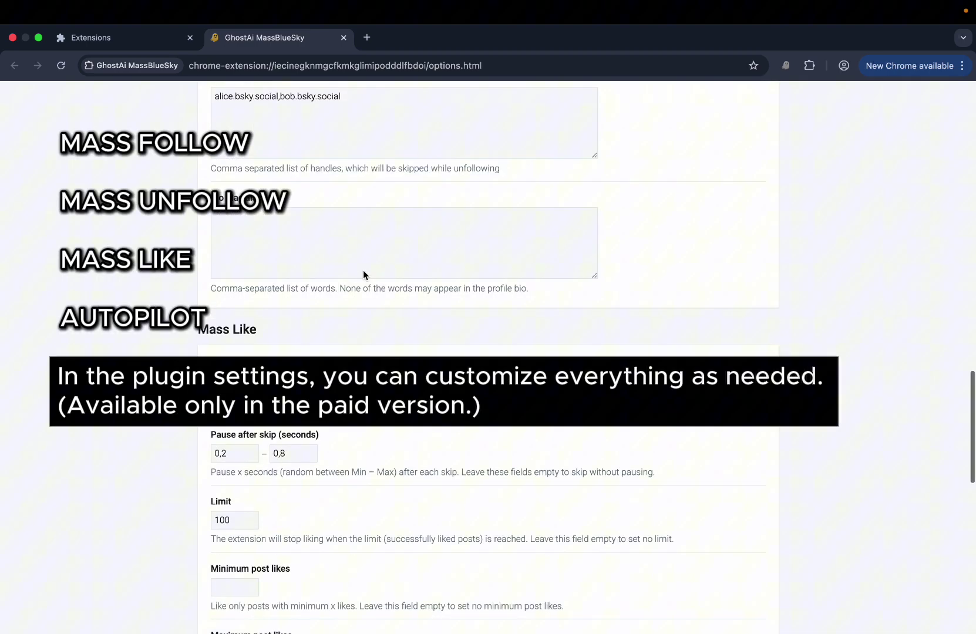
scroll(362, 270, down, 5)
scroll(363, 270, down, 5)
scroll(364, 270, down, 1)
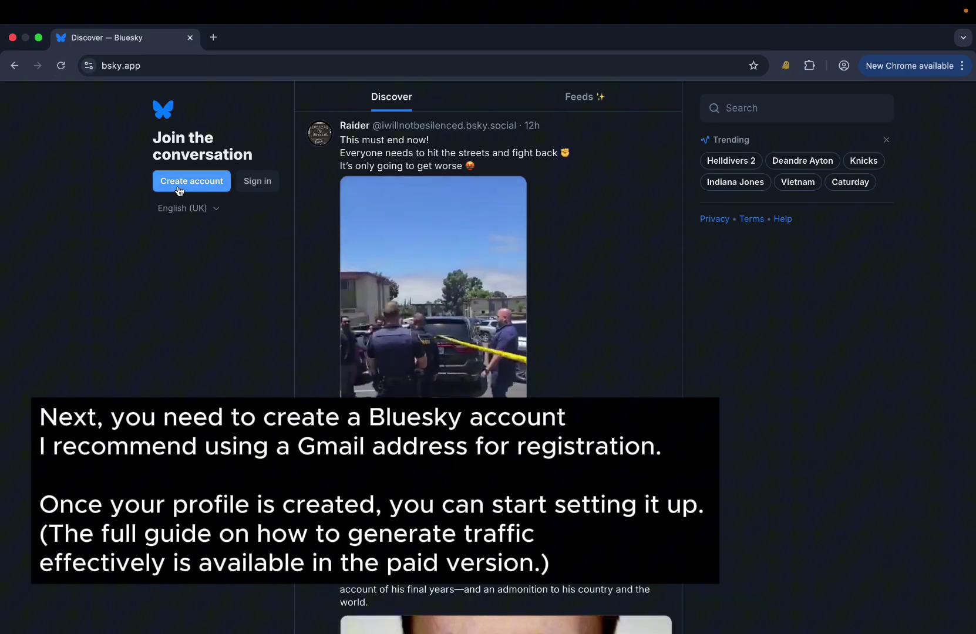
- Start a new Bluesky account, fill email and password, and submit the first signup step
click(181, 185)
text(example@gmail.com)
key(Tab)
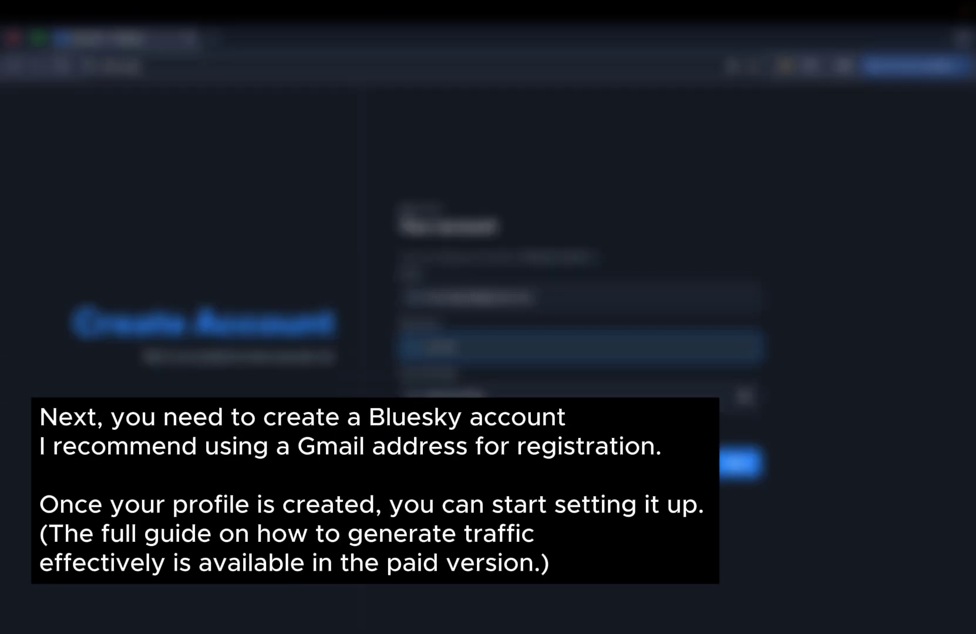
text(password)
key(Tab)
key(Return)
text(writeyourus)
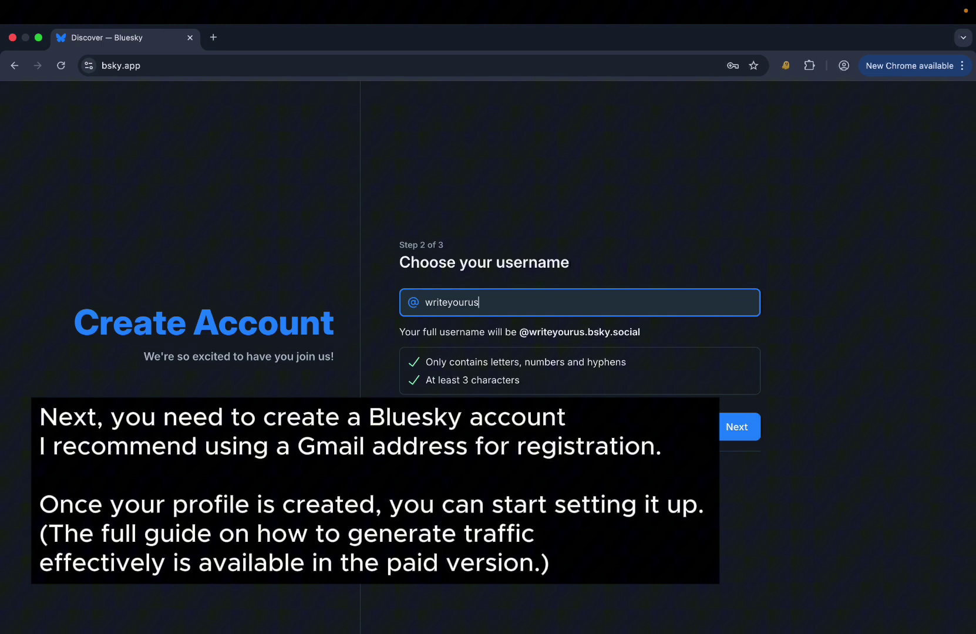
text(ername dont wri)
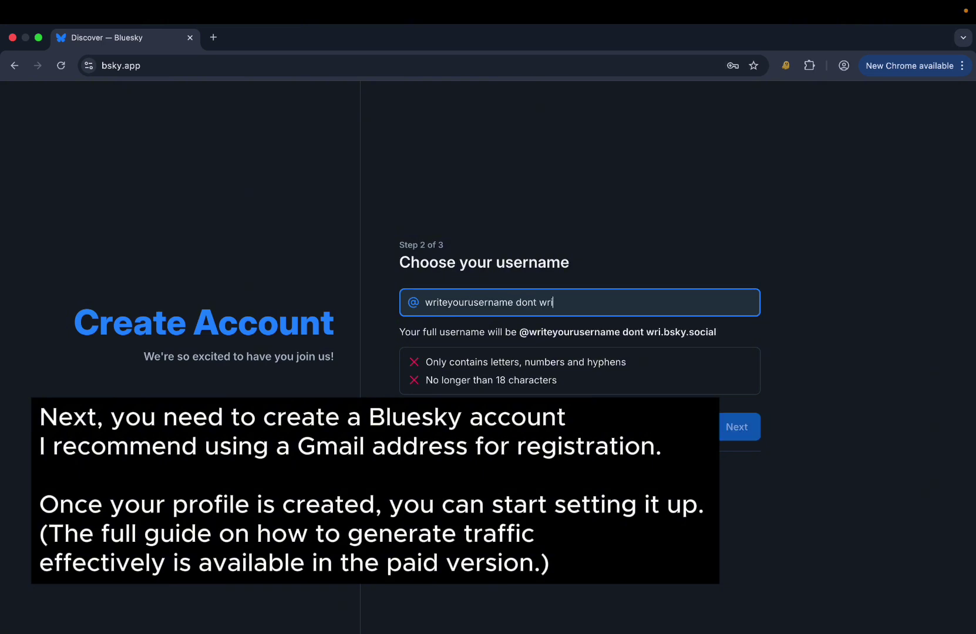
text(te nsfw)
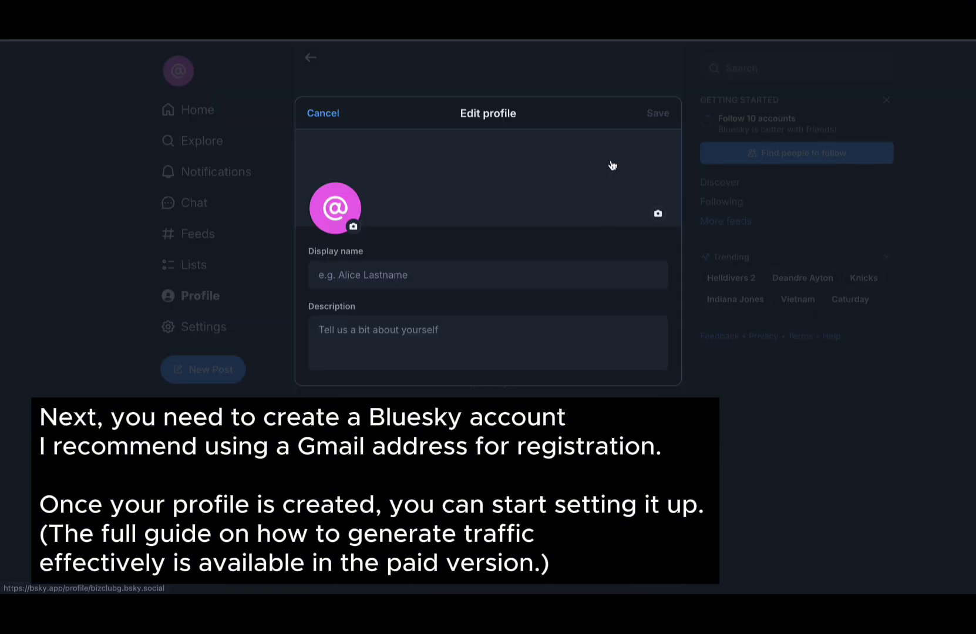
click(389, 336)
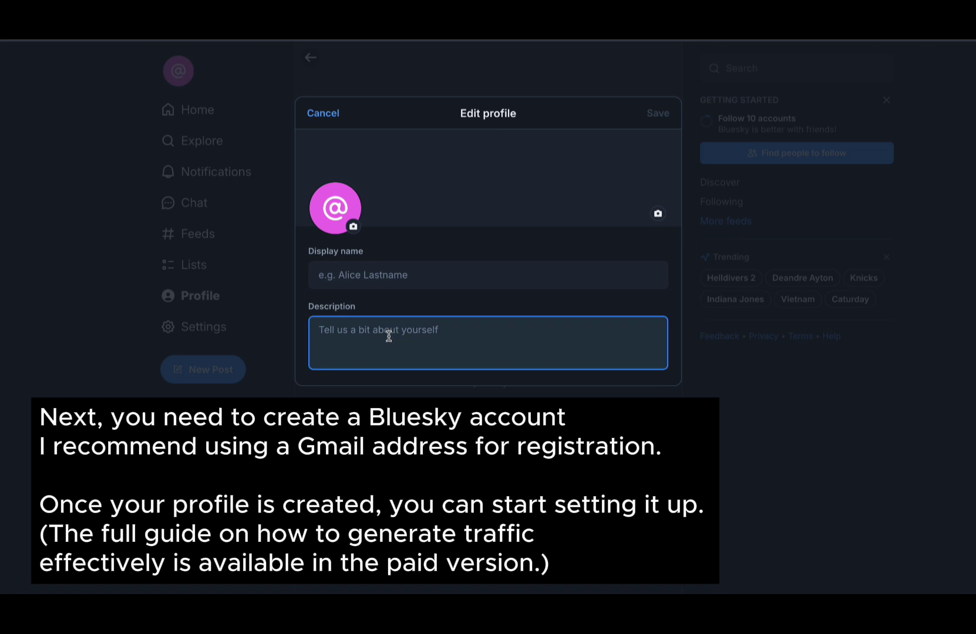
text(you can add your links here)
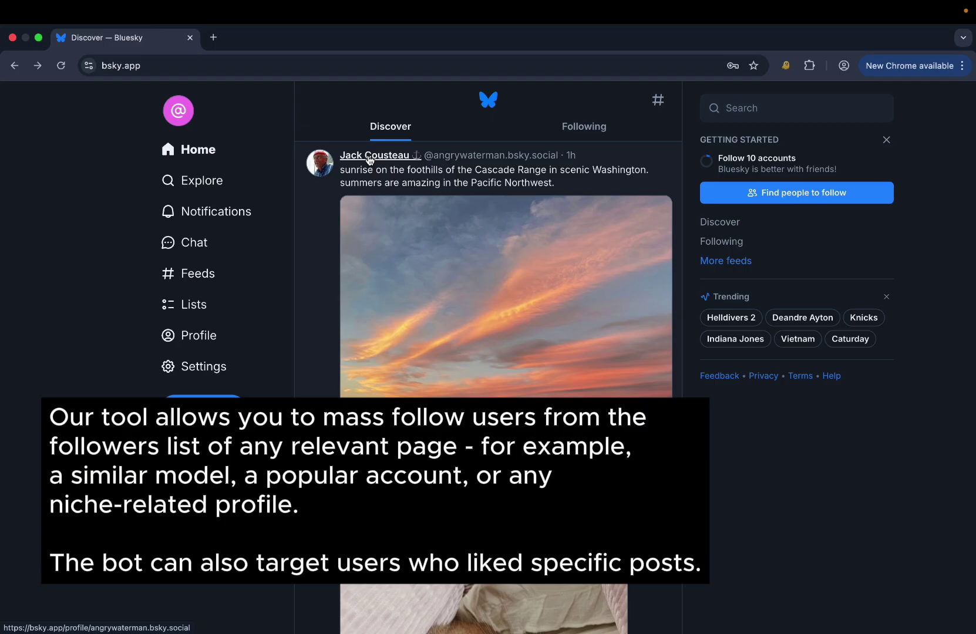
click(371, 156)
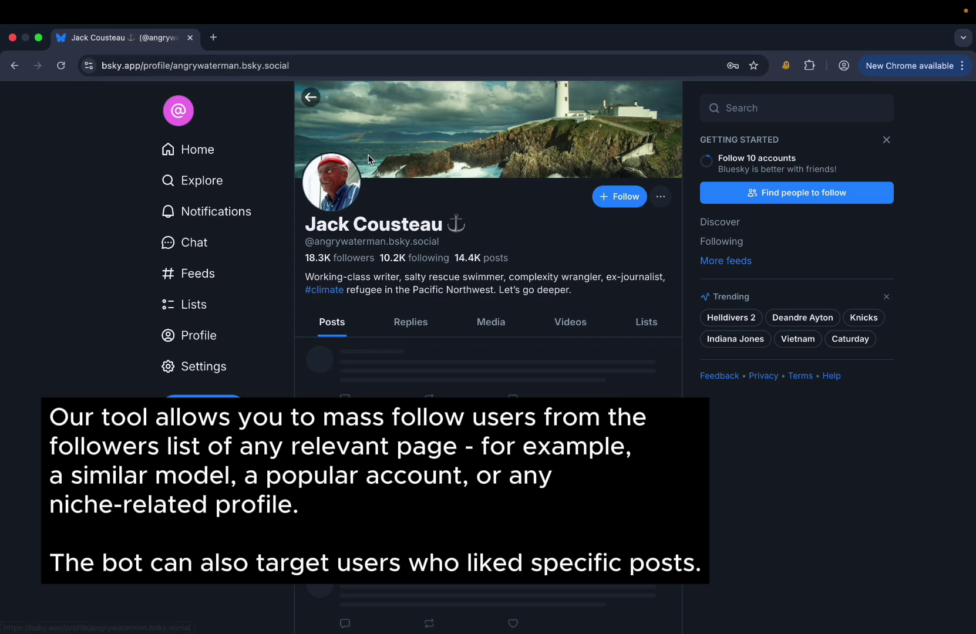
- Show Jack Cousteau's followers list and start Follow all on it
click(347, 264)
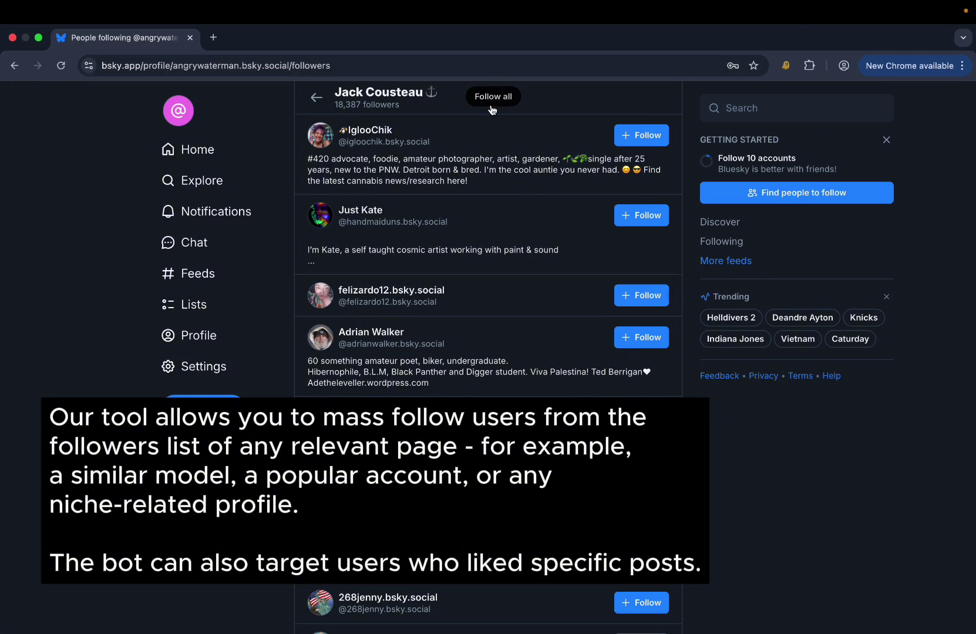
click(489, 96)
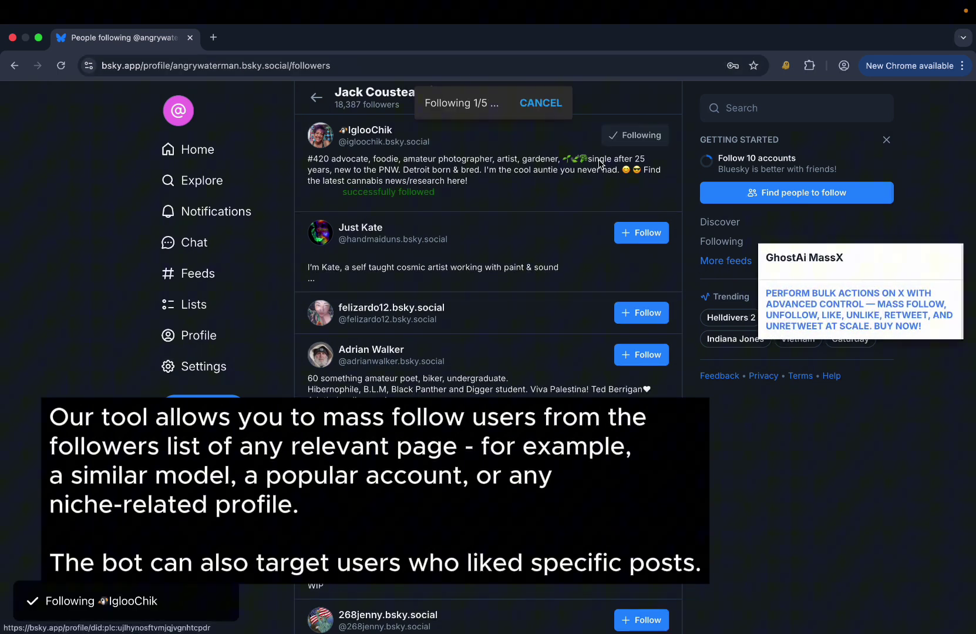